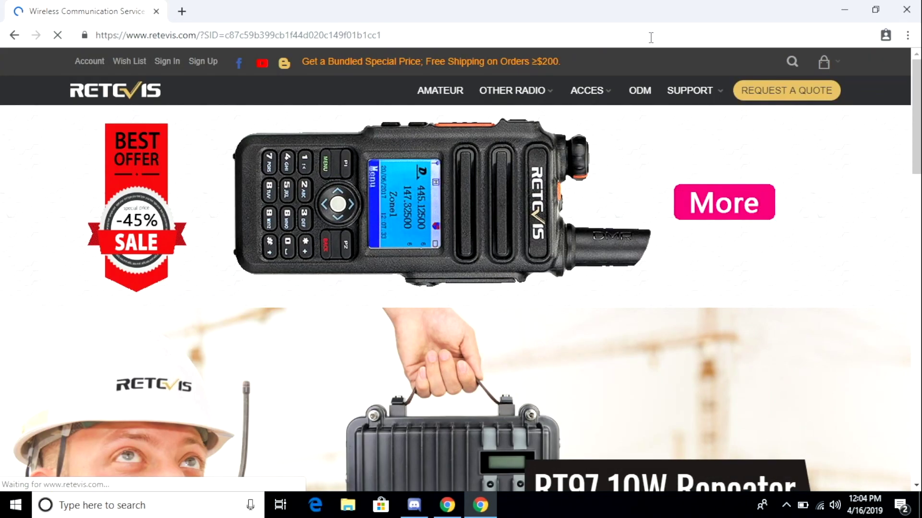
Step: Scroll the Retevis Resources Center down to the programming software grid showing RT52
mouse_move(691, 96)
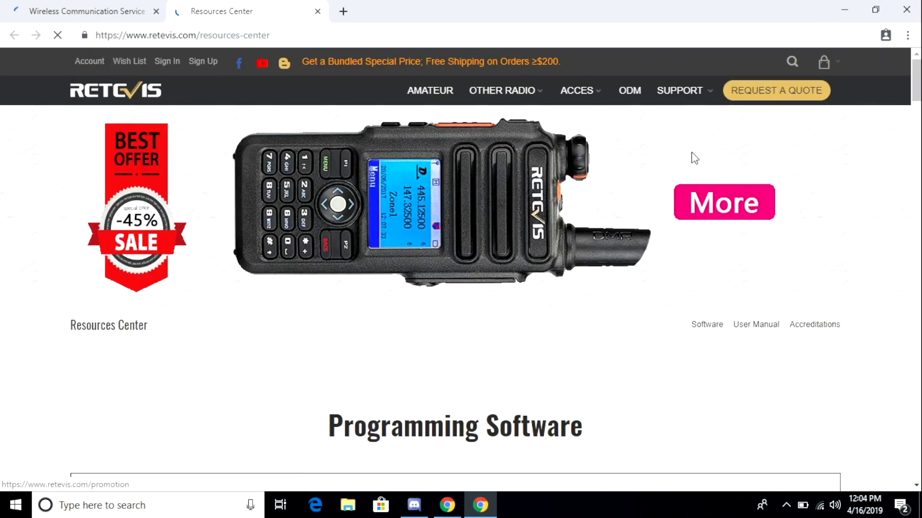
scroll(695, 153, "down", 7)
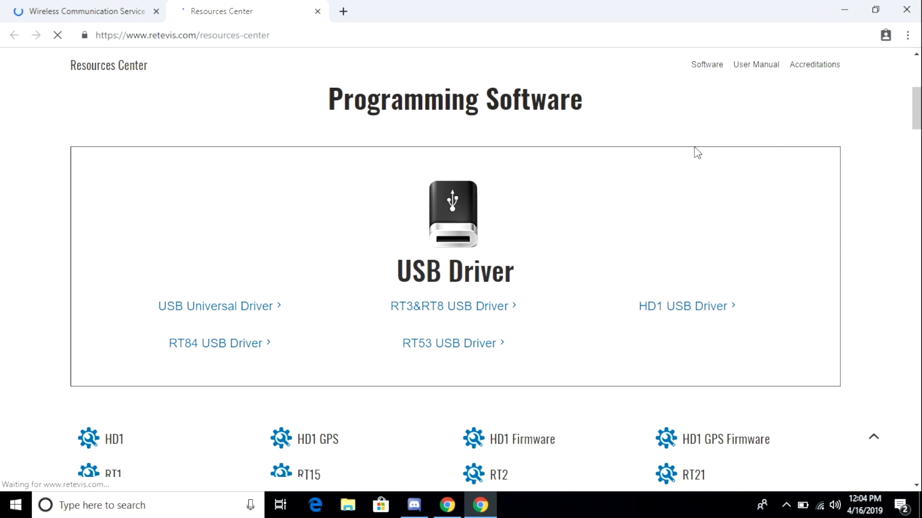
scroll(696, 153, "down", 6)
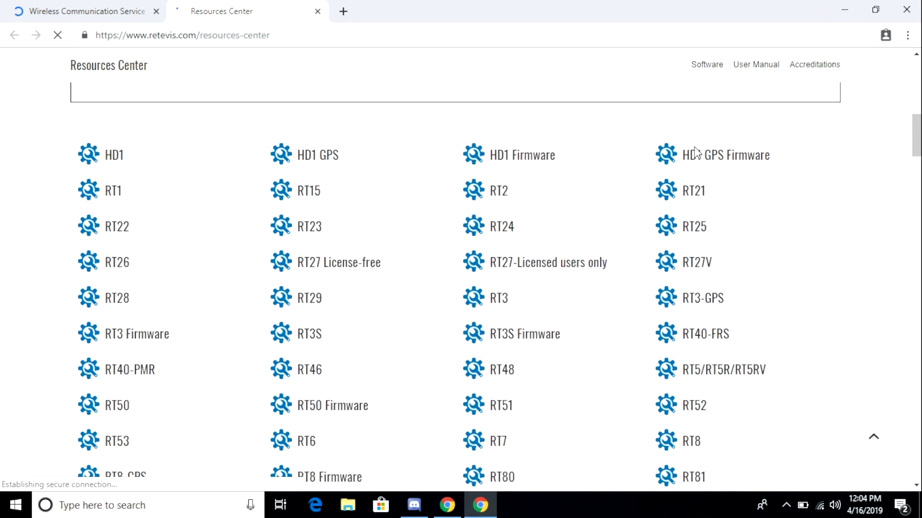
scroll(695, 153, "down", 1)
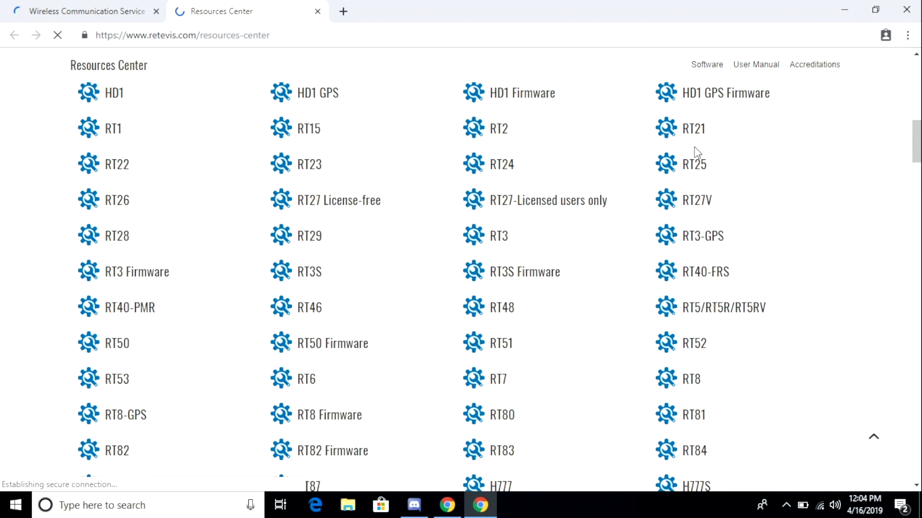
Step: Download the RT52 programming software and extract its zip archive in Downloads
left_click(696, 344)
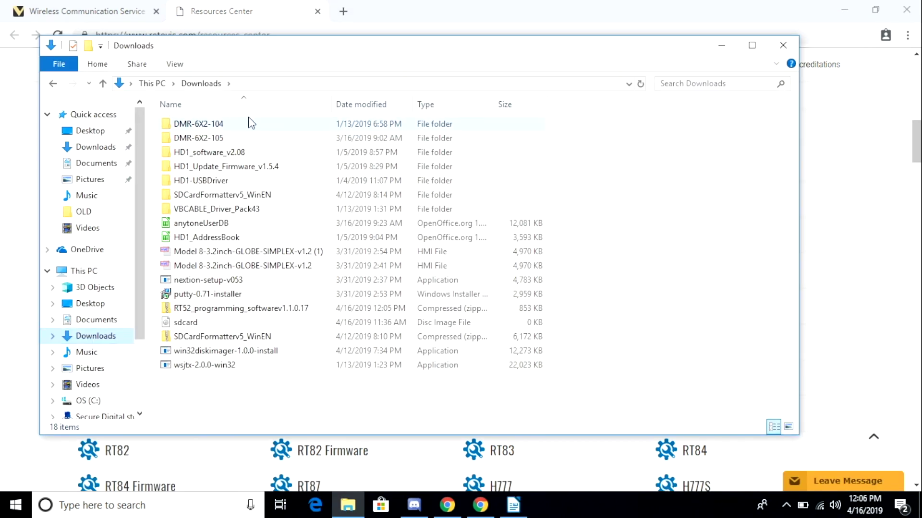
left_click(239, 309)
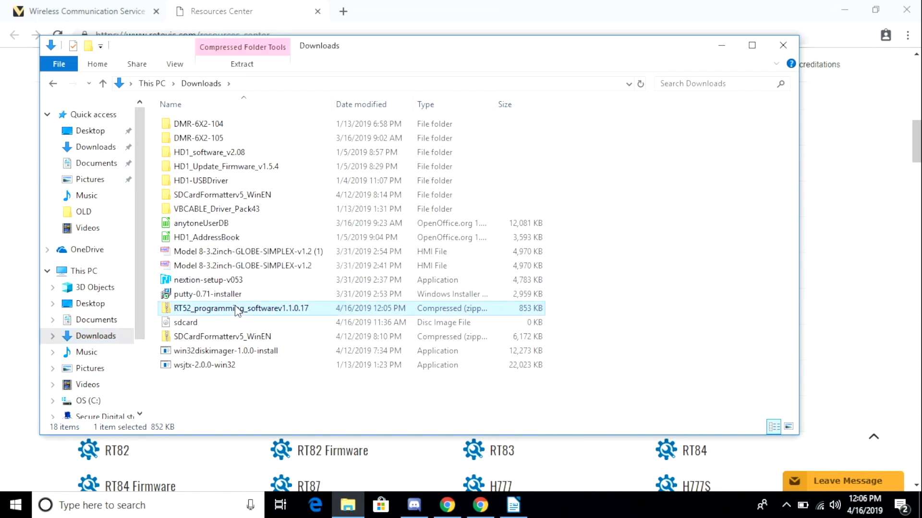
right_click(239, 309)
left_click(276, 77)
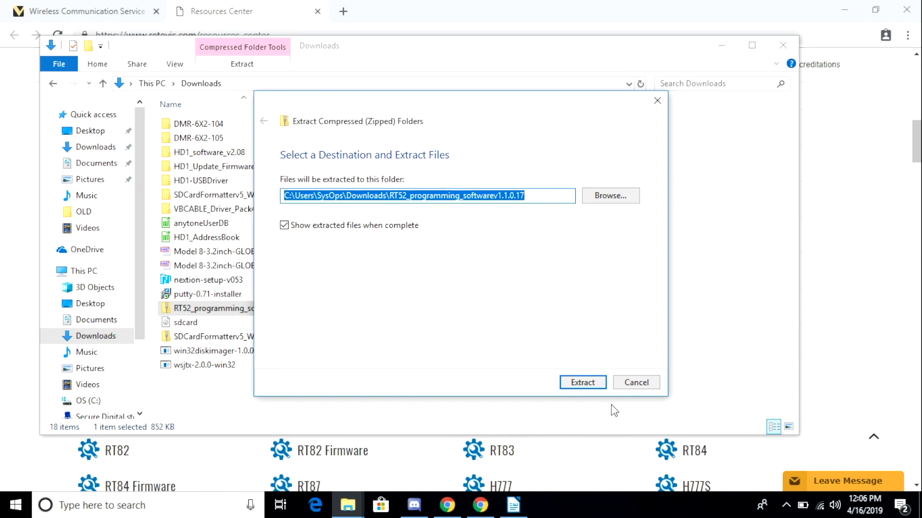
left_click(594, 380)
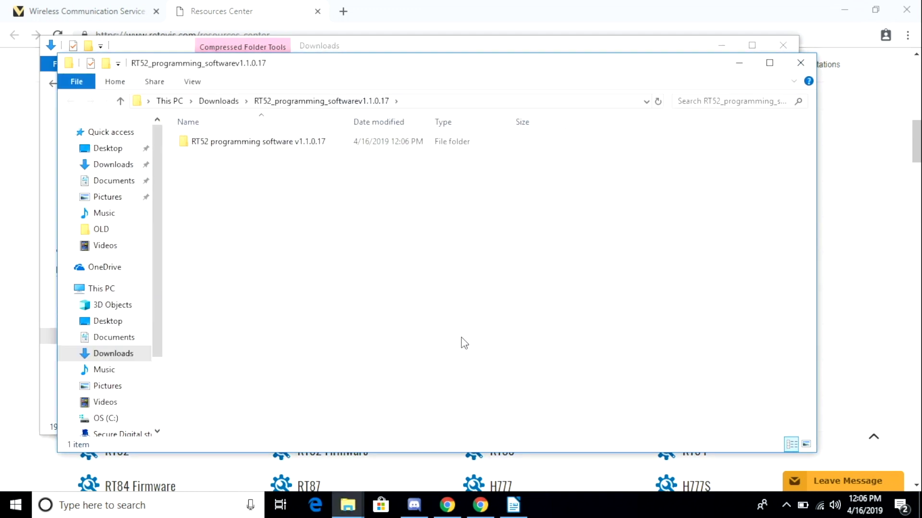
Step: Run the RT-52 installer past the SmartScreen warning and install to C:\Retevis\RT-52 v1.1.0.17
double_click(285, 142)
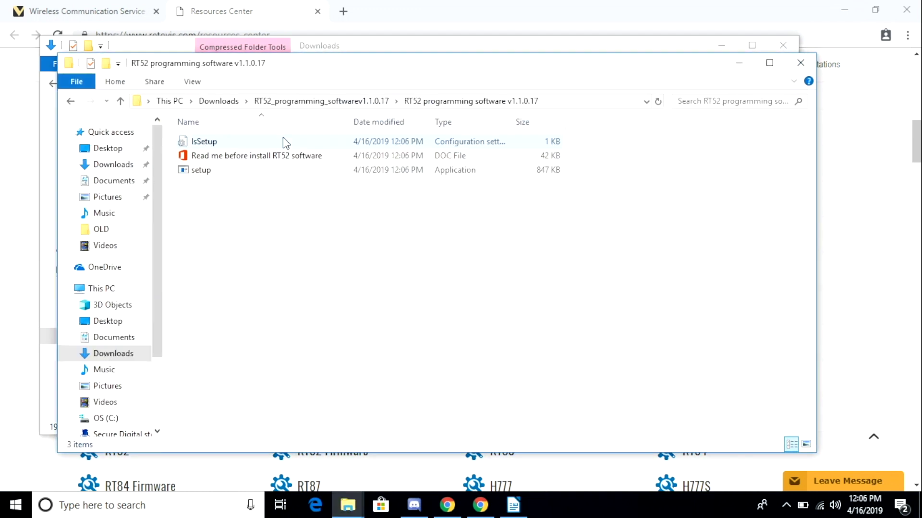
double_click(272, 172)
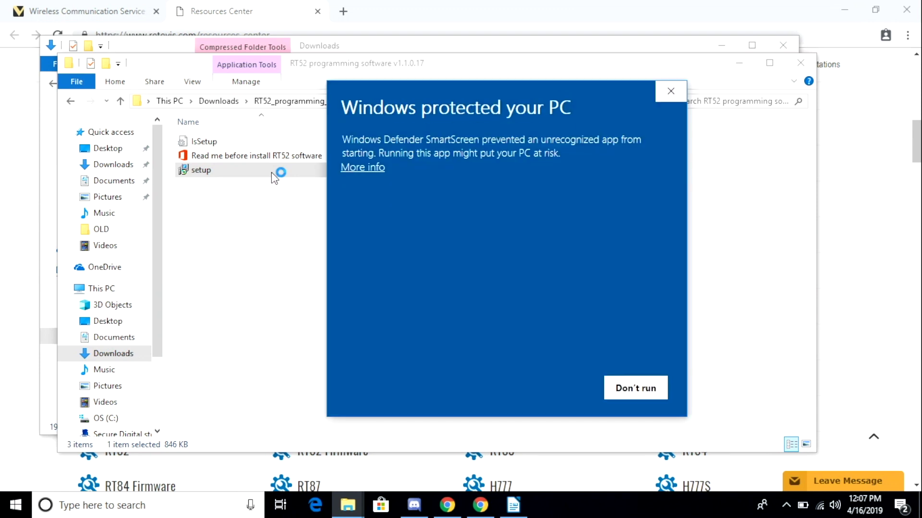
left_click(382, 171)
left_click(540, 387)
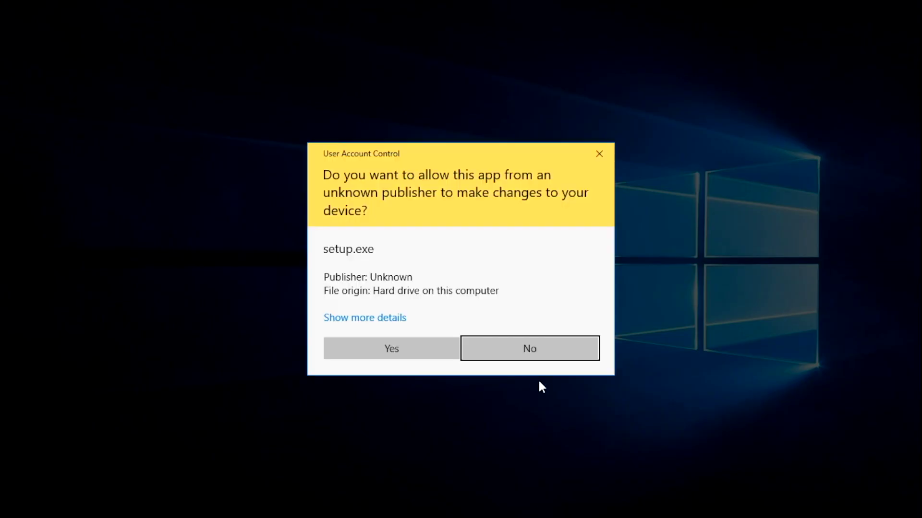
left_click(411, 349)
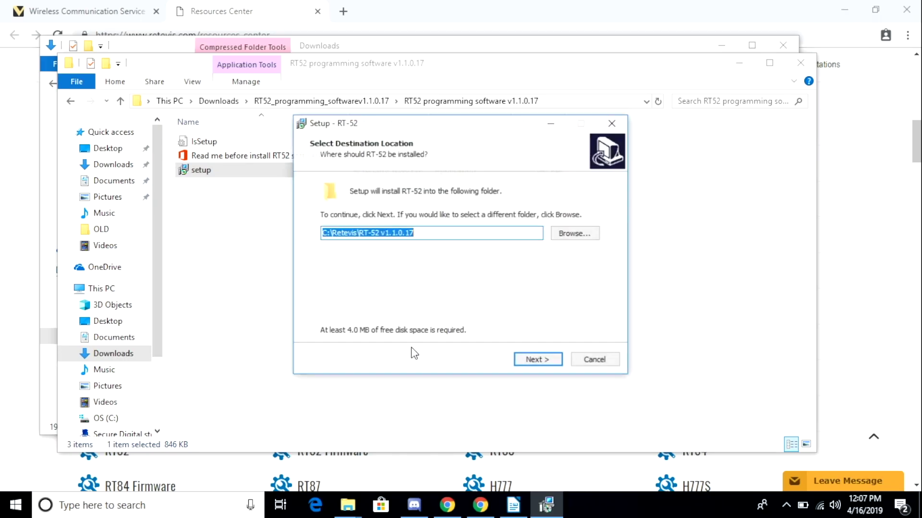
left_click(528, 364)
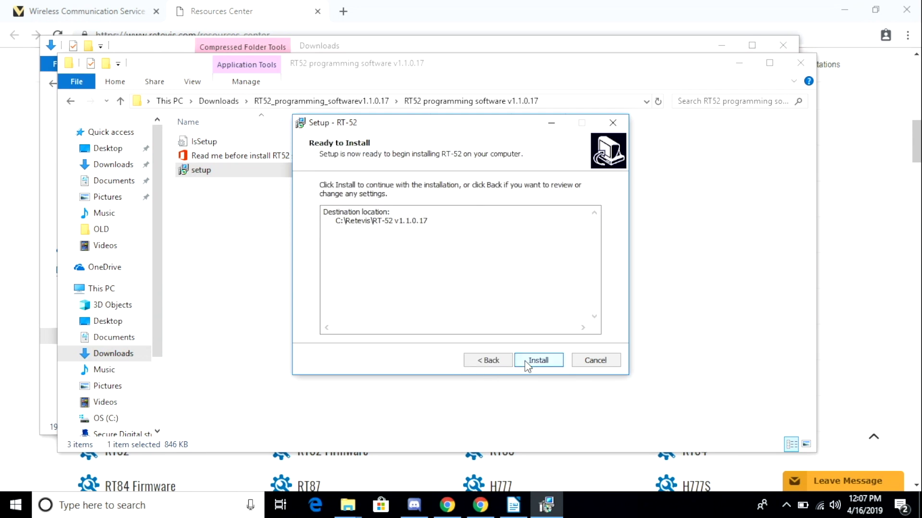
left_click(526, 364)
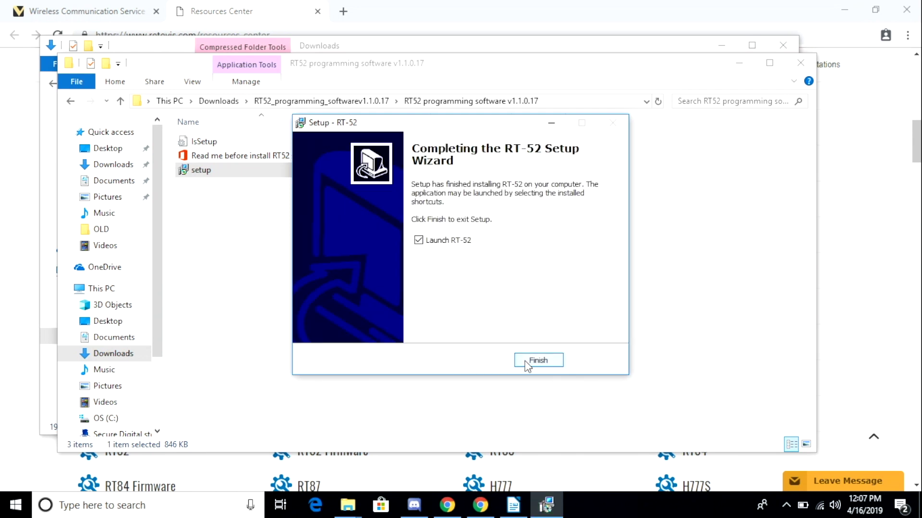
left_click(526, 361)
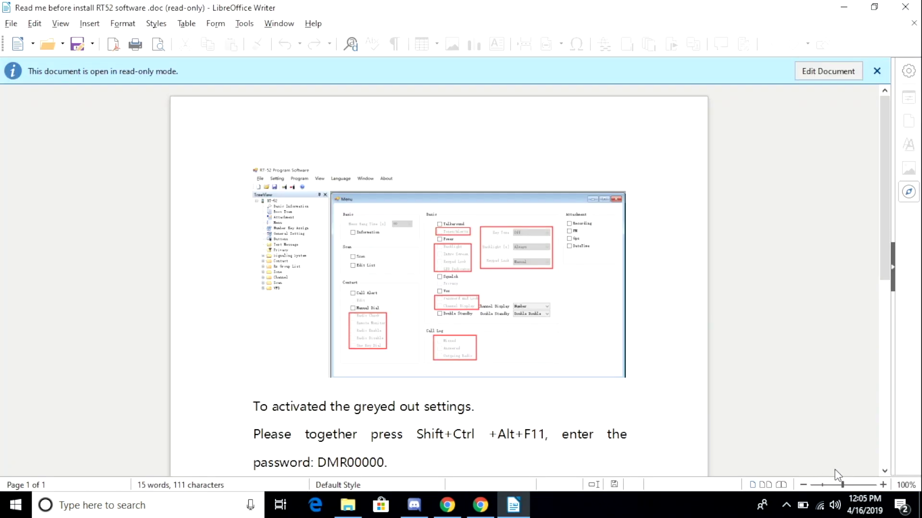
Step: Zoom the Read me document to 140% and scroll to the note on greyed-out settings
left_click(883, 485)
left_click(882, 485)
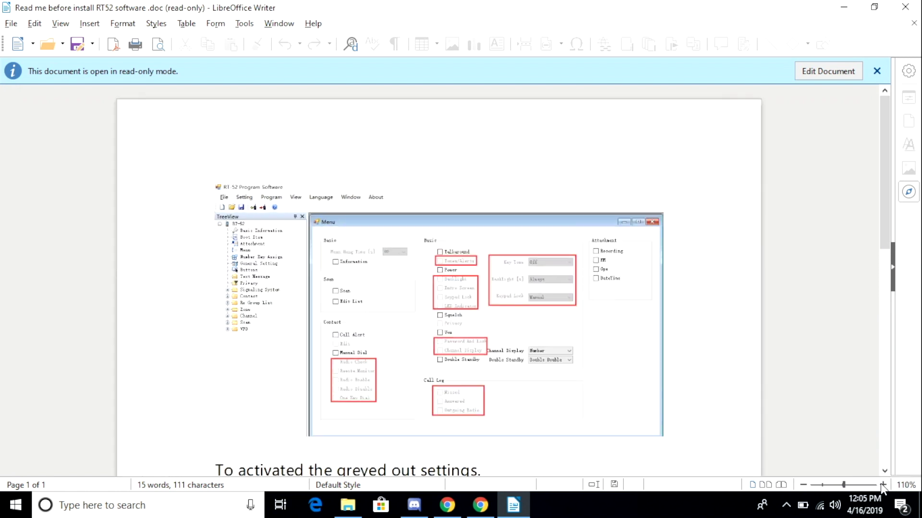
left_click(883, 485)
left_click(882, 486)
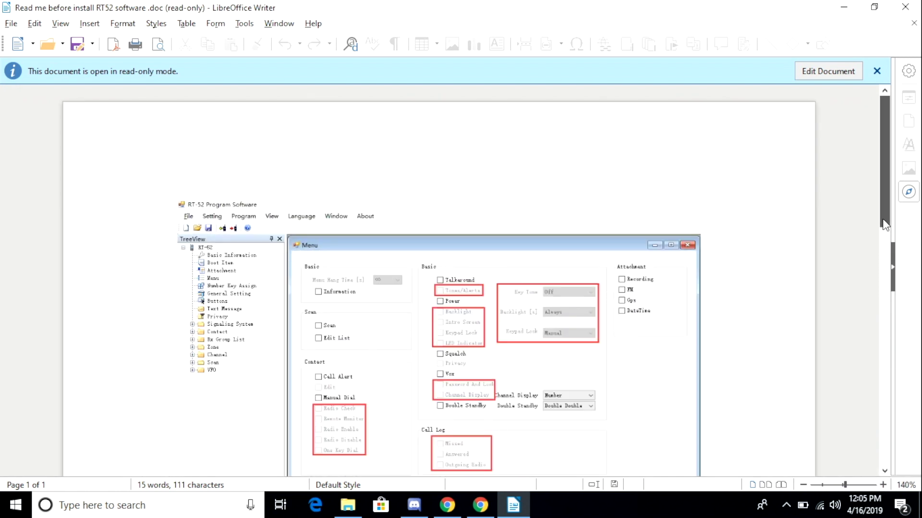
left_click_drag(884, 225, 888, 283)
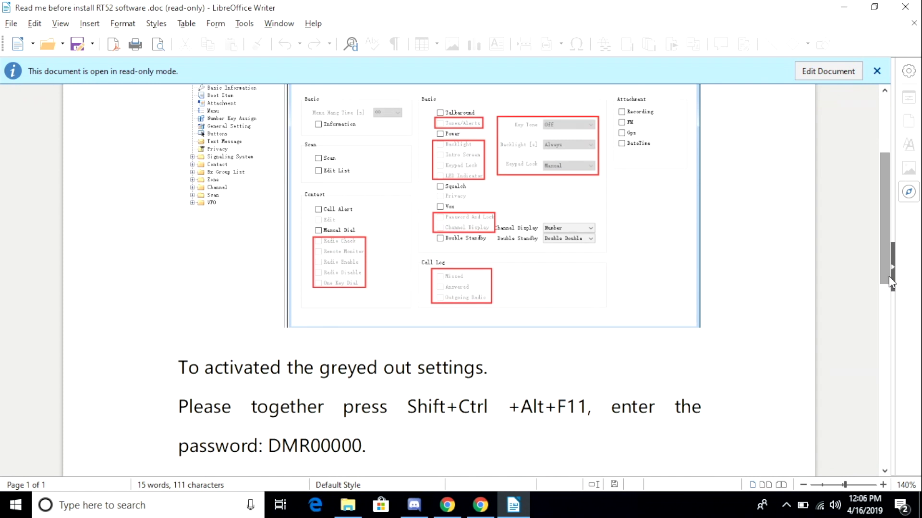
mouse_move(889, 275)
left_mouse_down()
mouse_move(901, 449)
mouse_move(877, 287)
left_mouse_up()
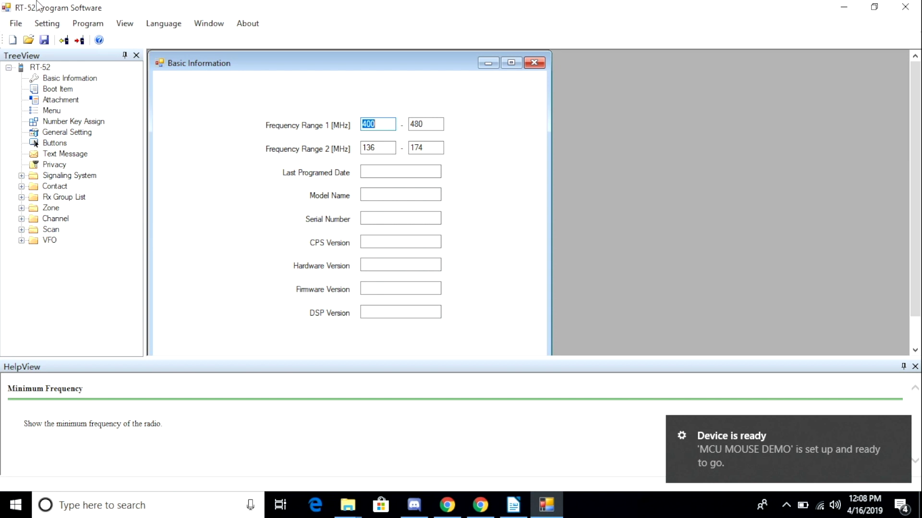
Step: Load the connected radio's configuration with Program > Read and acknowledge Read Complete
left_click(70, 27)
left_click(84, 36)
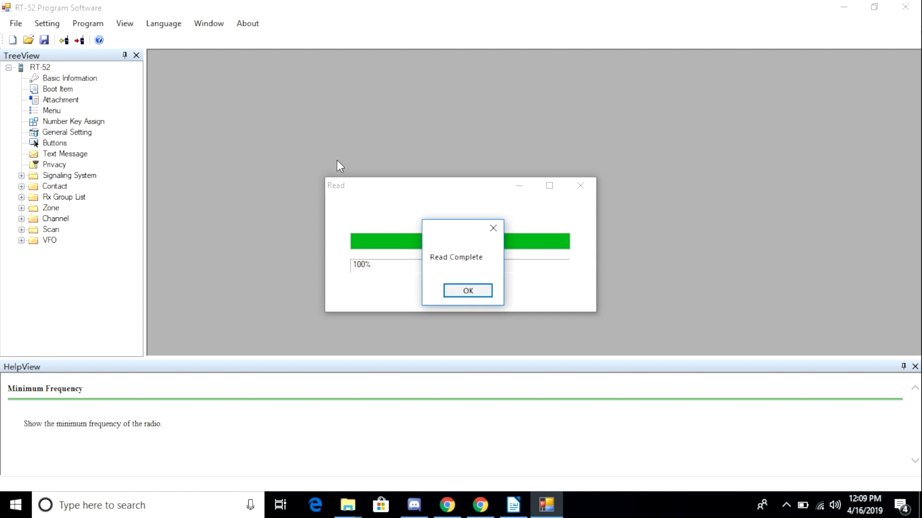
left_click(450, 291)
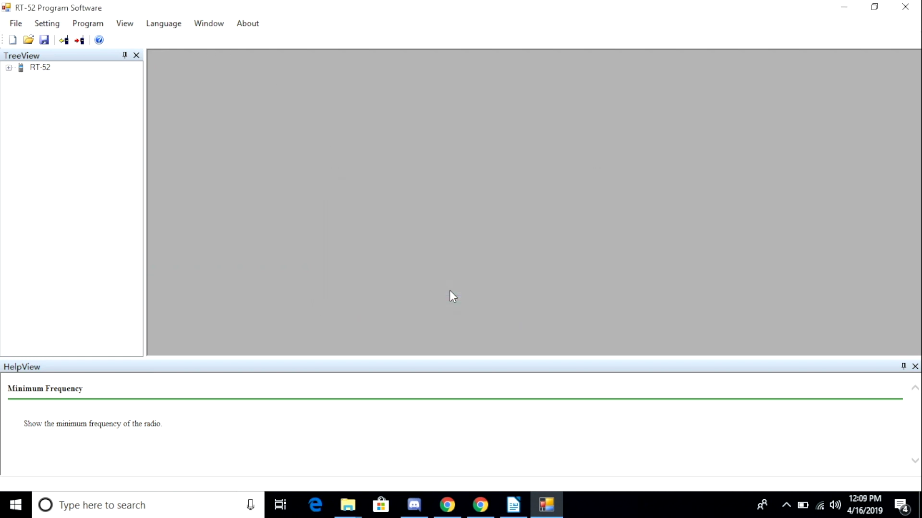
left_click(9, 68)
Step: Open the Basic Information settings, maximized in the workspace
left_click(77, 78)
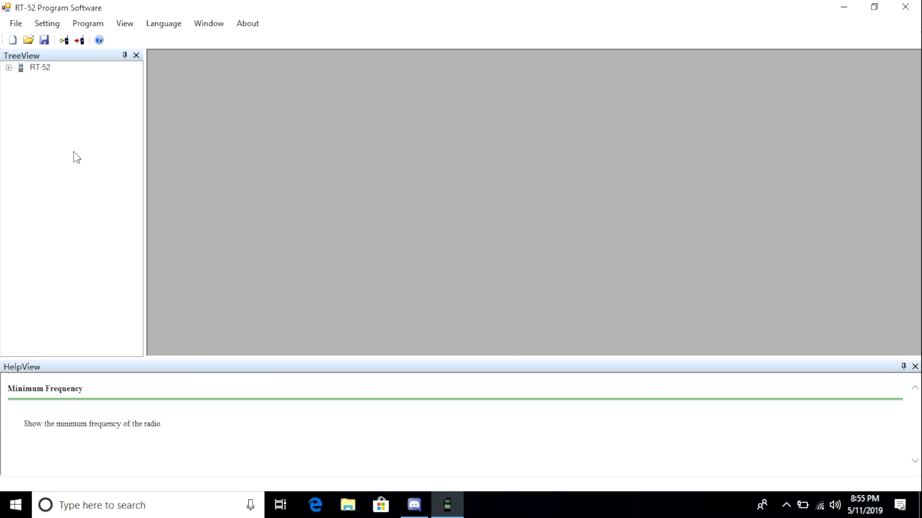
left_click(8, 68)
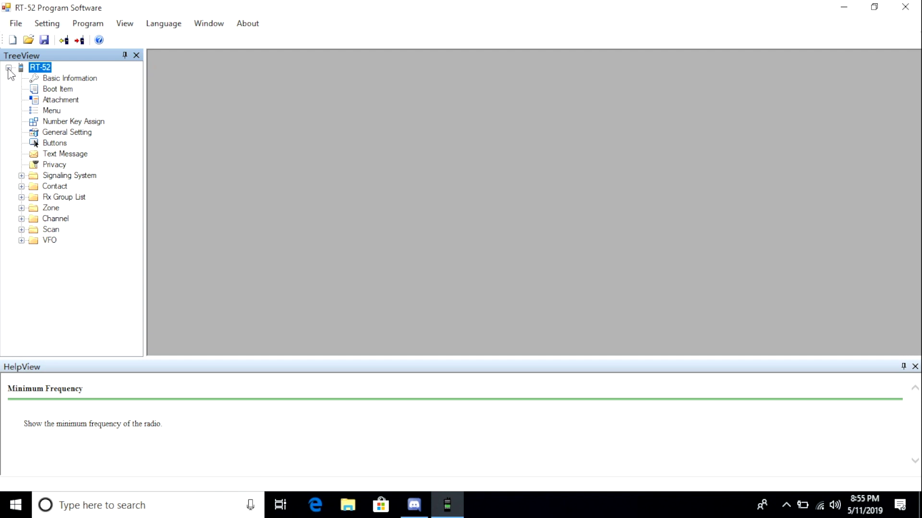
left_click(77, 78)
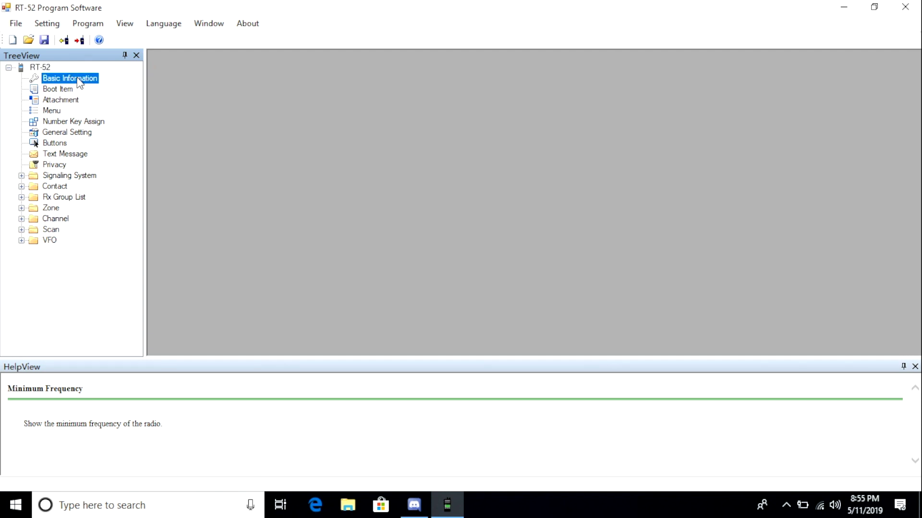
double_click(78, 79)
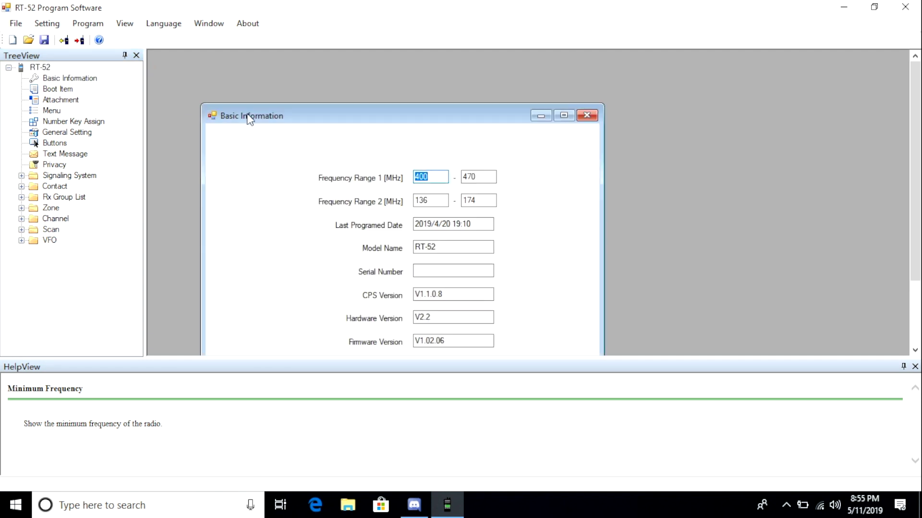
double_click(323, 116)
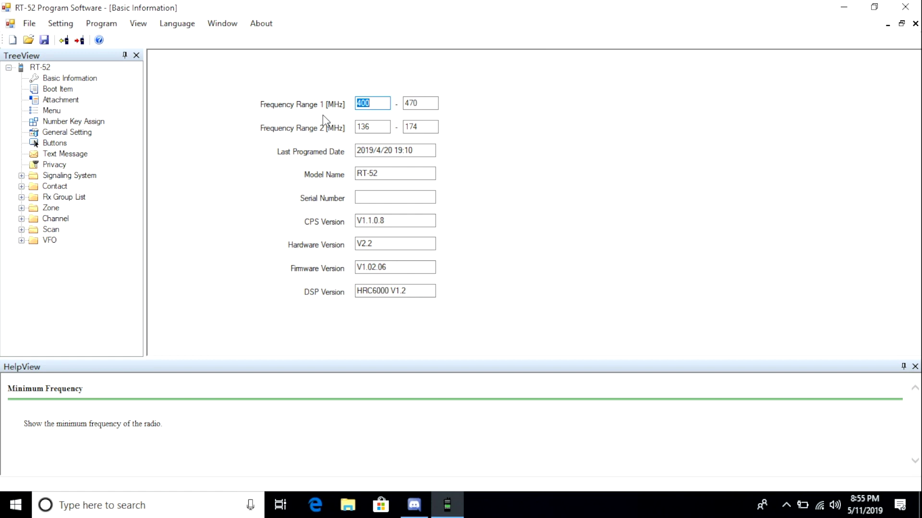
Step: Set Frequency Range 1 to 420–450 MHz and Frequency Range 2 to 144–148 MHz
type("420")
key("Tab")
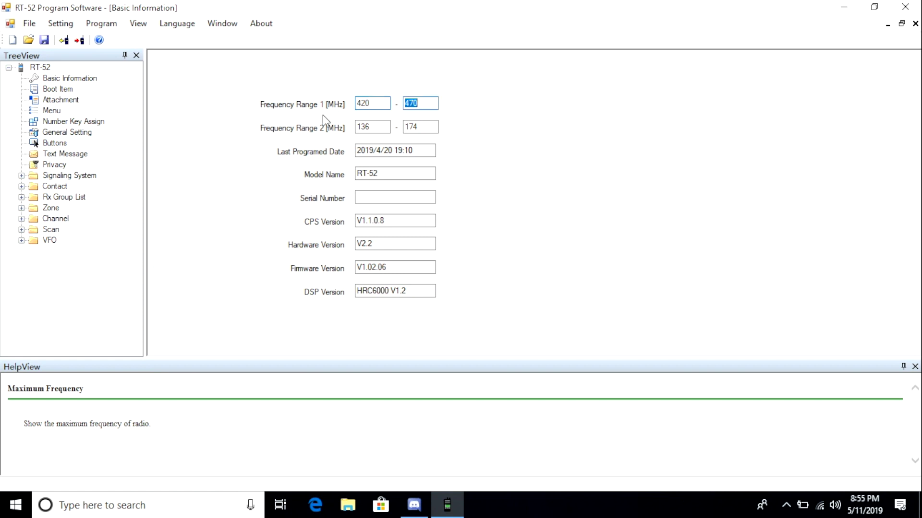
type("450")
key("Tab")
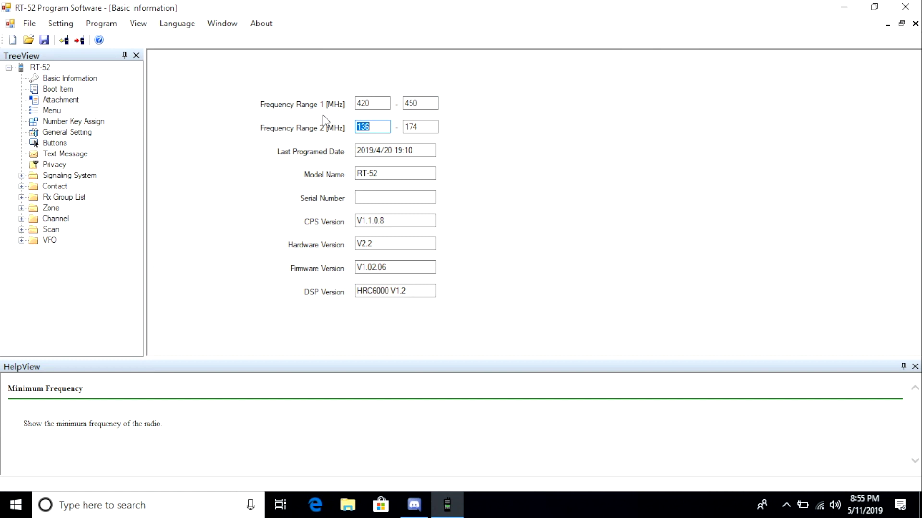
type("144")
key("Tab")
type("1")
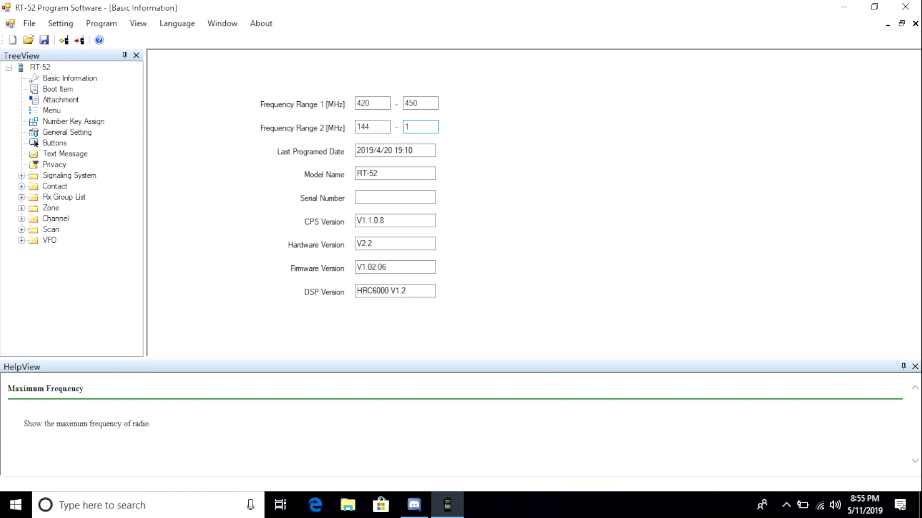
type("48")
Step: Open Channel1's settings and try editing its receive frequency
double_click(55, 219)
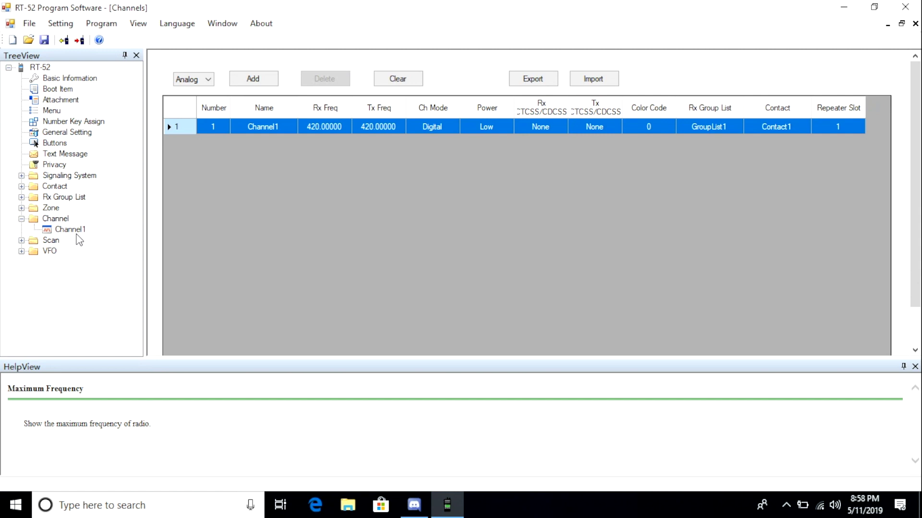
double_click(72, 230)
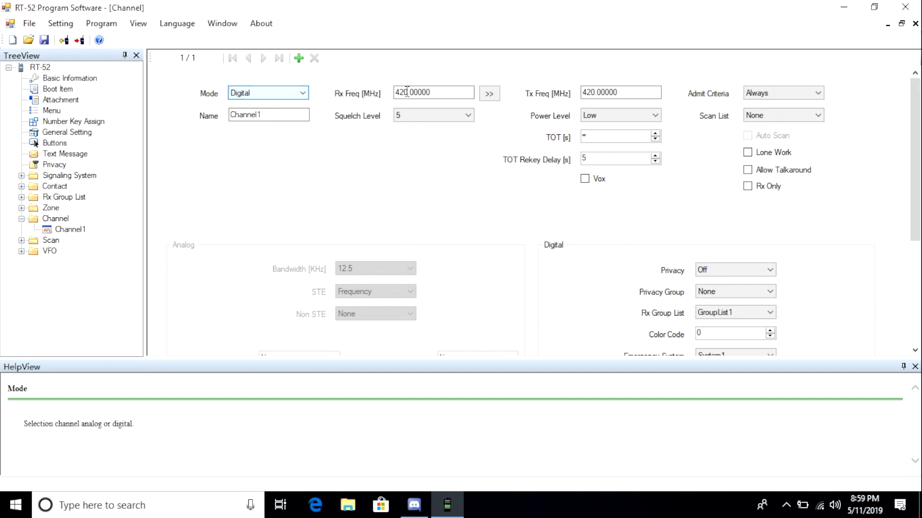
left_click(444, 96)
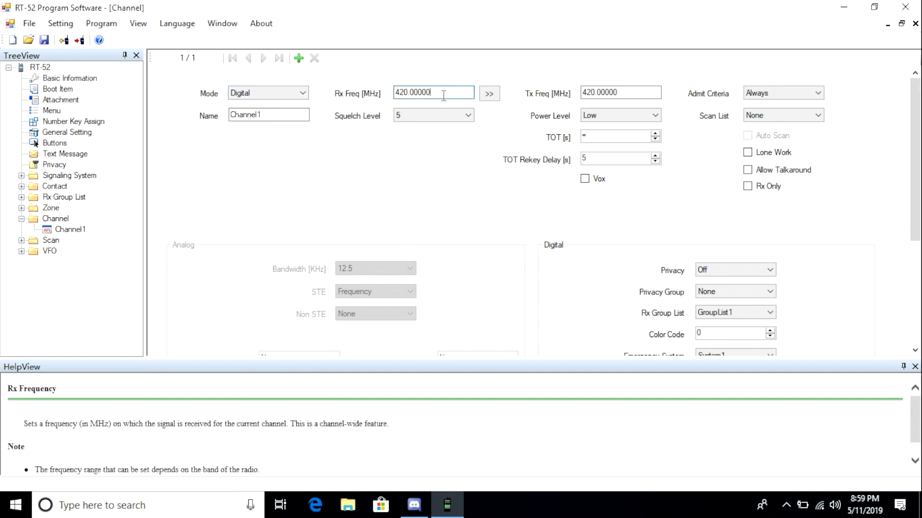
key("BackSpace")
key("BackSpace")
key("BackSpace")
key("BackSpace")
key("BackSpace")
key("BackSpace")
key("BackSpace")
key("BackSpace")
type("51")
key("Tab")
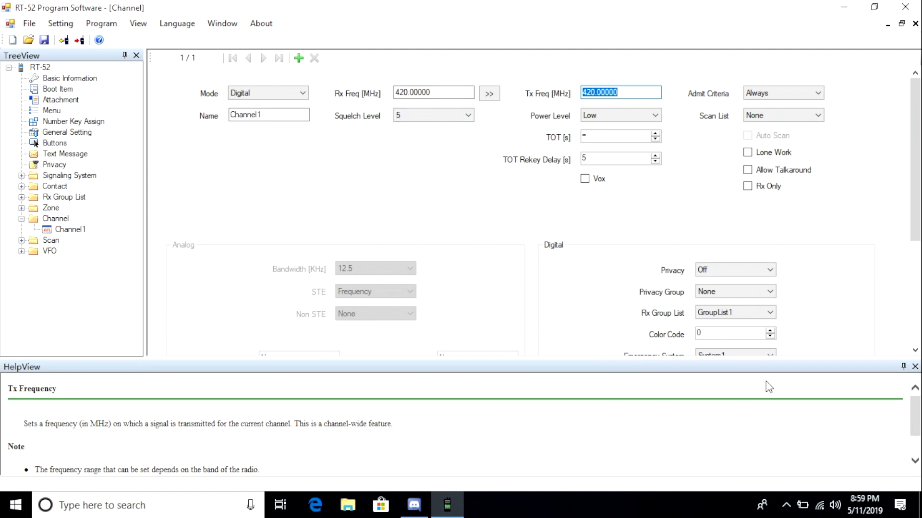
Step: Scroll the HelpView and highlight the Tx Frequency note about the allowed range
left_click_drag(916, 418, 916, 442)
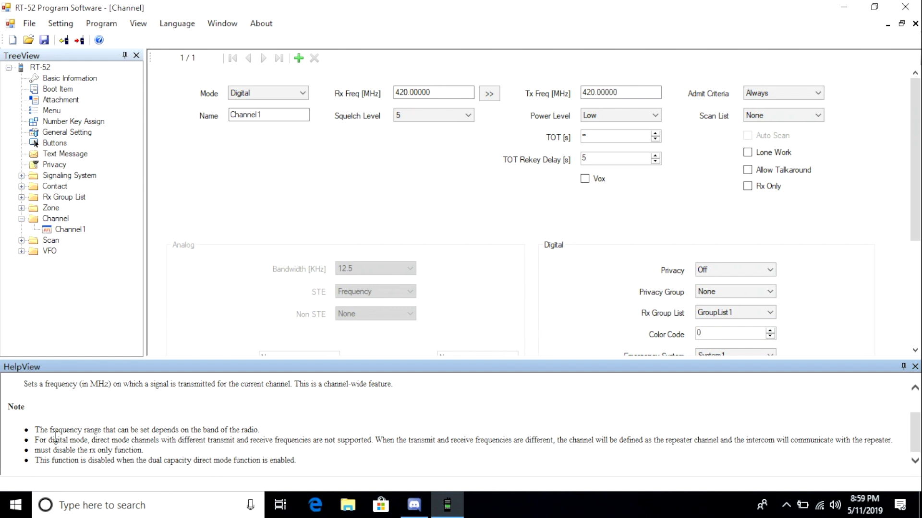
left_click_drag(35, 430, 261, 414)
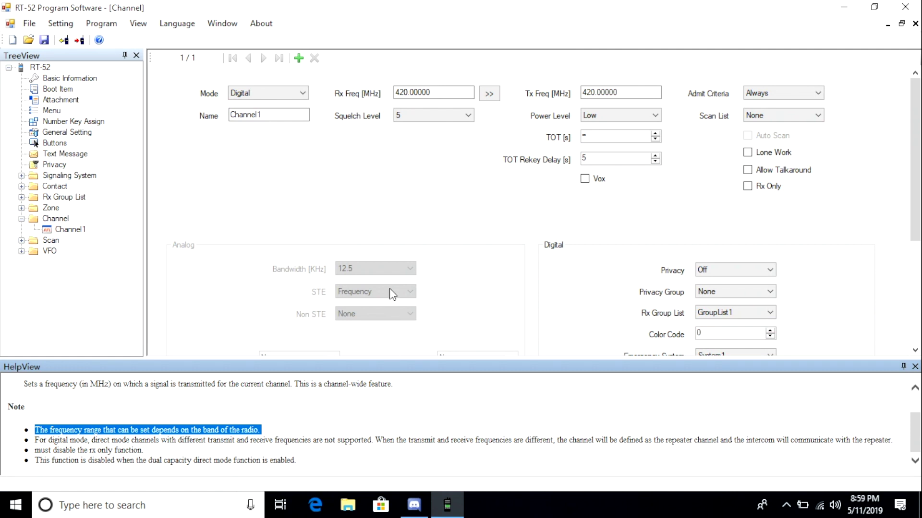
left_click(303, 94)
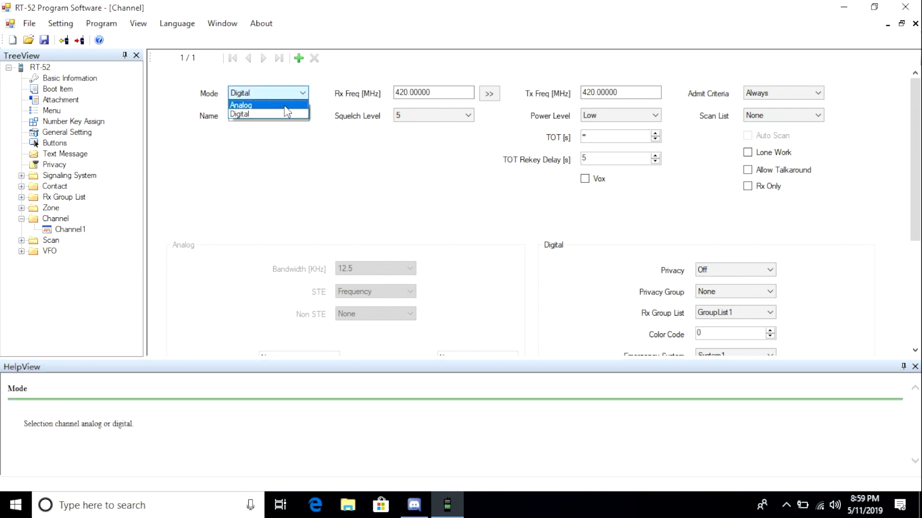
Step: Switch Channel1 to Analog mode and start replacing its receive frequency
left_click(285, 107)
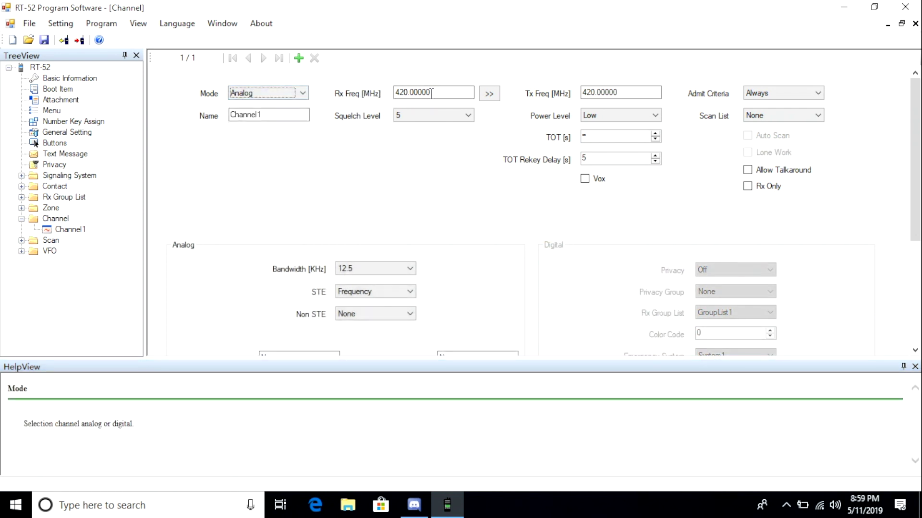
left_click_drag(432, 92, 357, 86)
type("1")
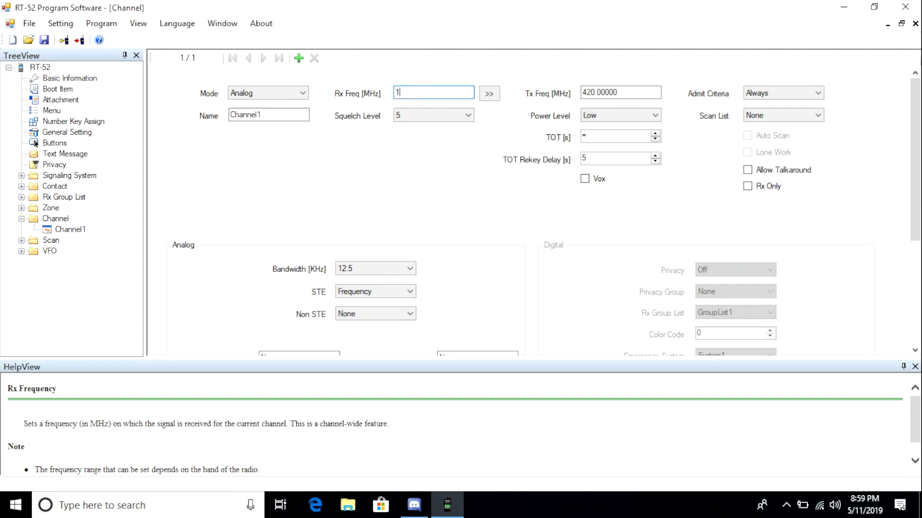
type("49")
key("Tab")
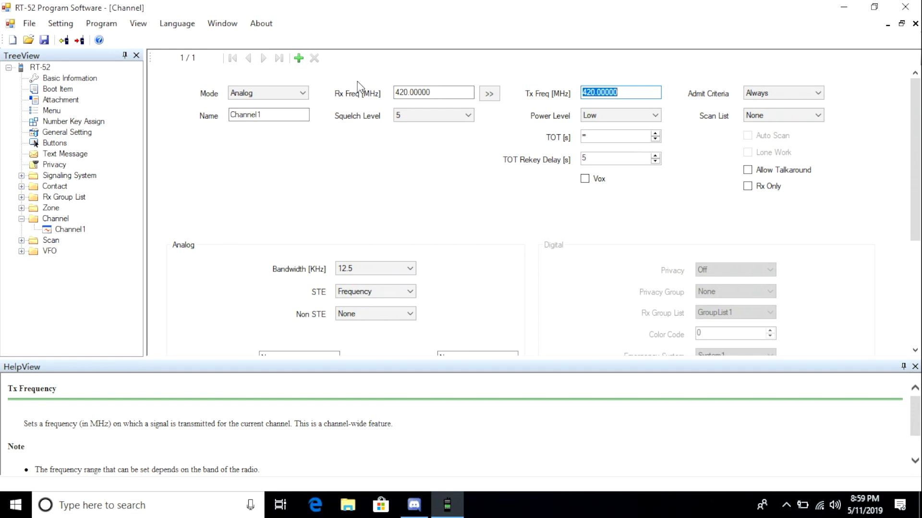
Step: Enter 146.520 MHz for both receive and transmit, toggling Rx Only on and off
left_click(423, 94)
type("1")
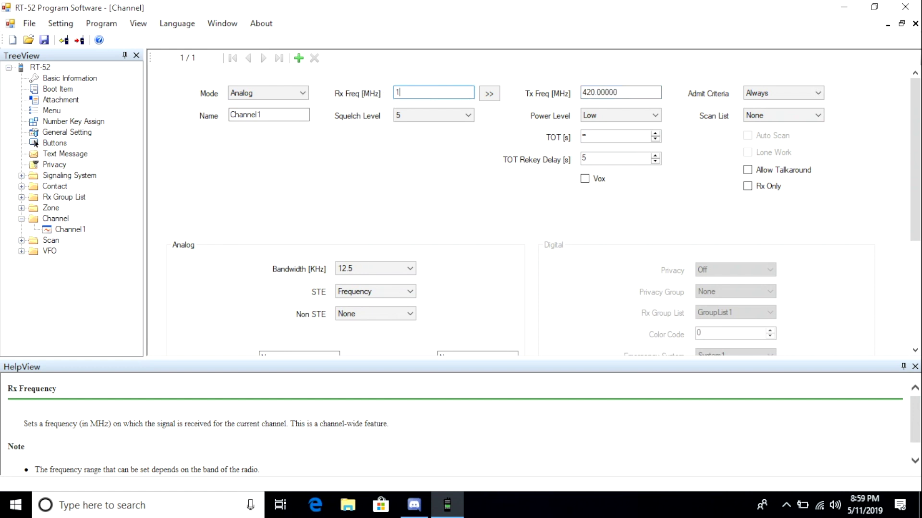
type("46.520")
key("Tab")
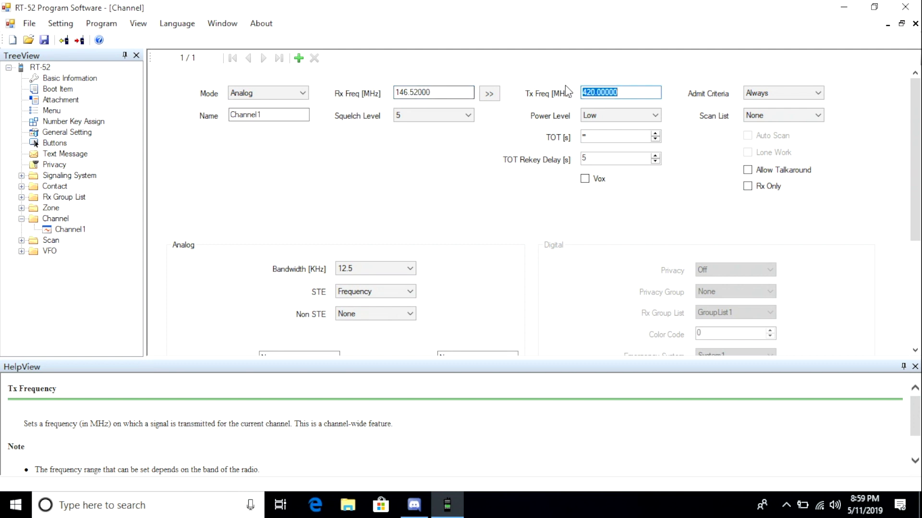
type("146.")
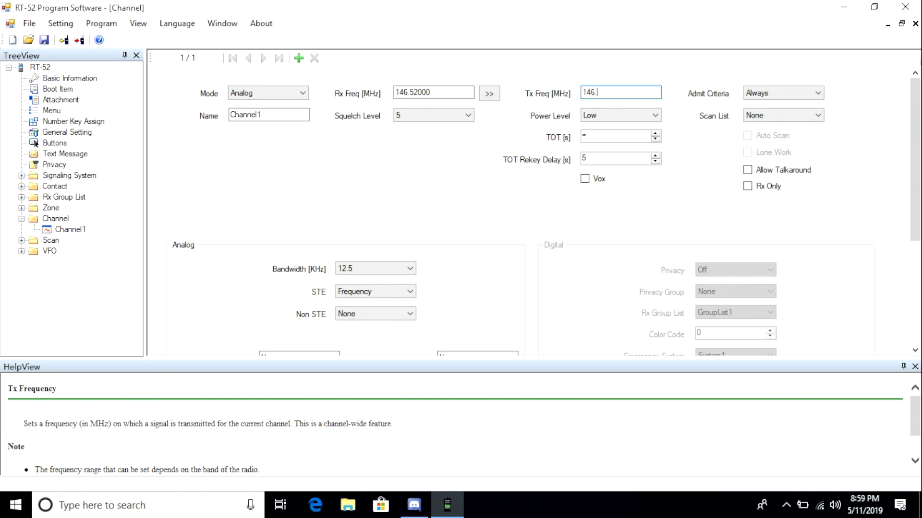
type("520")
key("Tab")
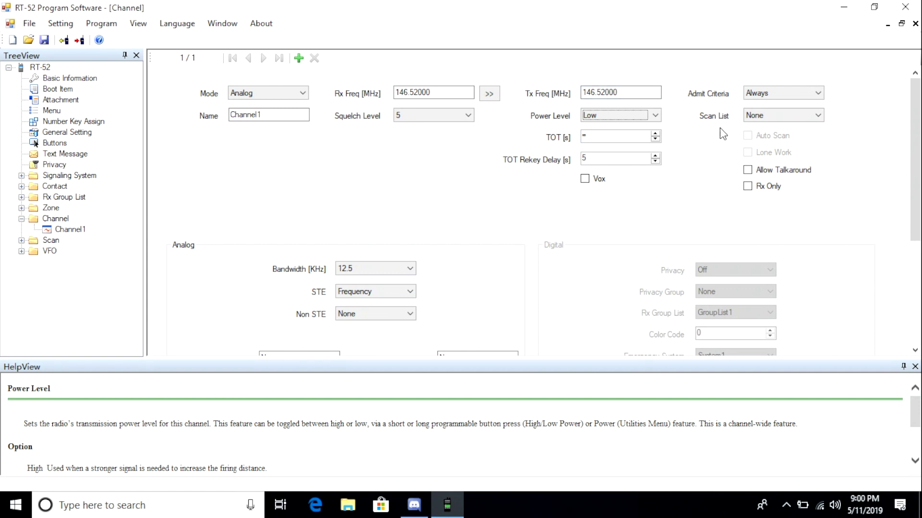
left_click(748, 187)
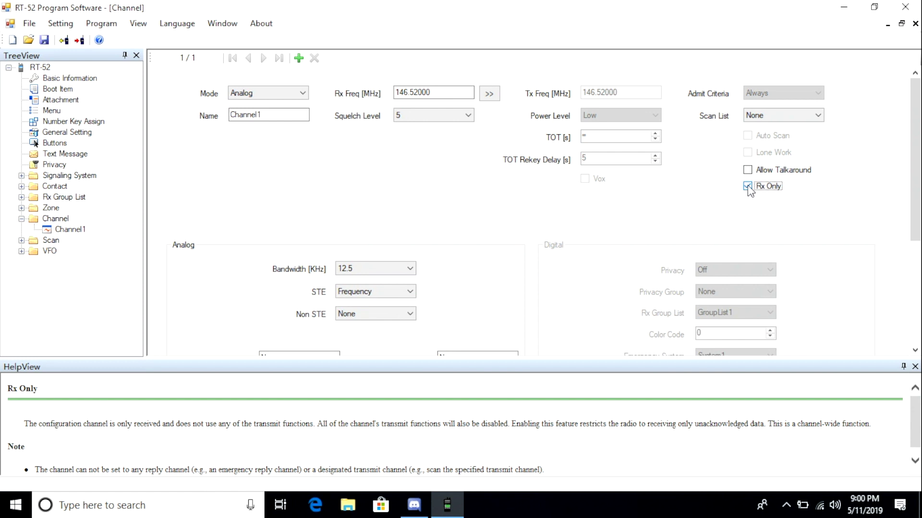
left_click(748, 186)
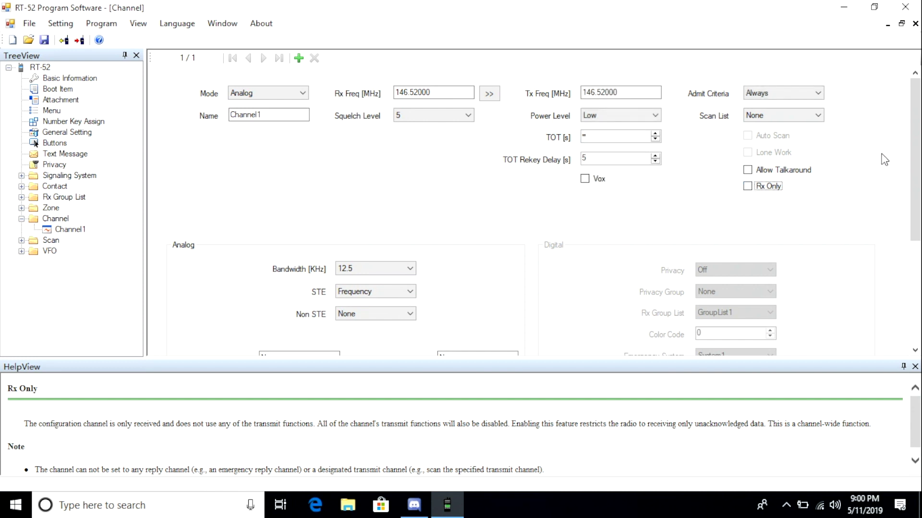
Step: Add a new Channel2 and write the configuration to the radio via Program > Write
left_click_drag(916, 155, 906, 237)
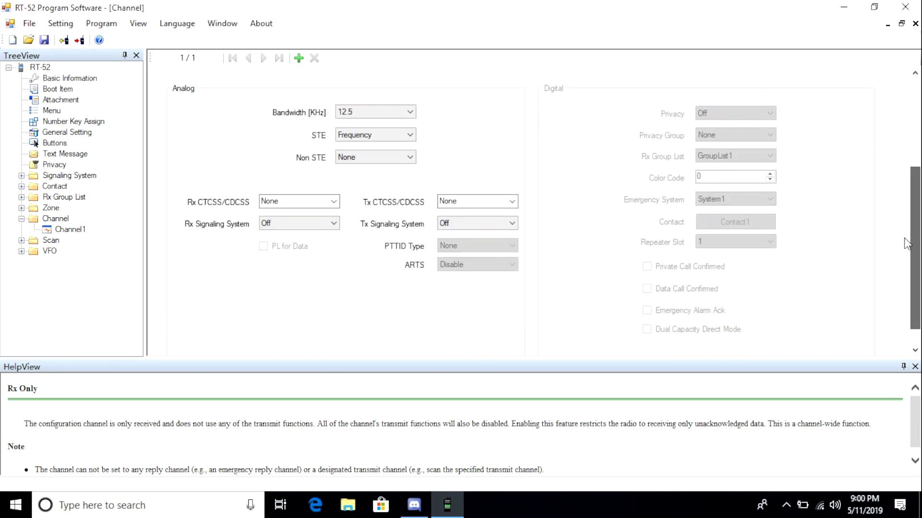
left_click(298, 58)
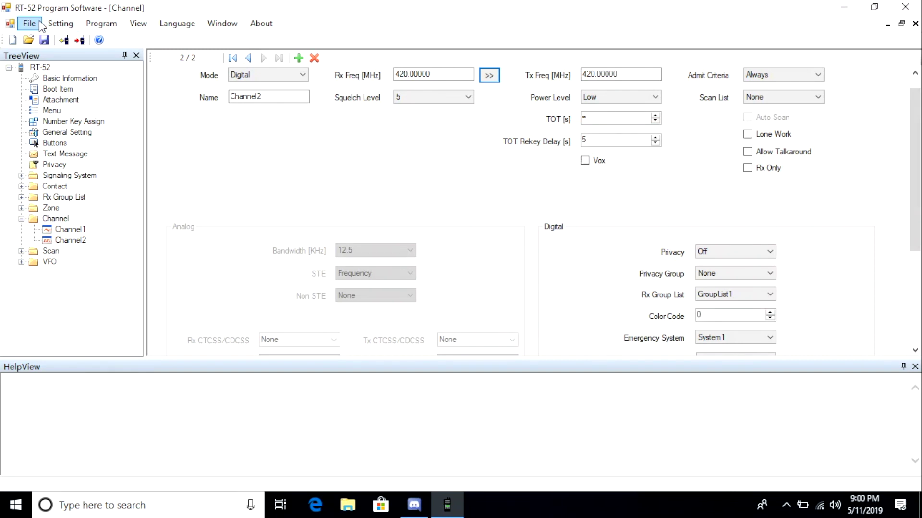
left_click(101, 23)
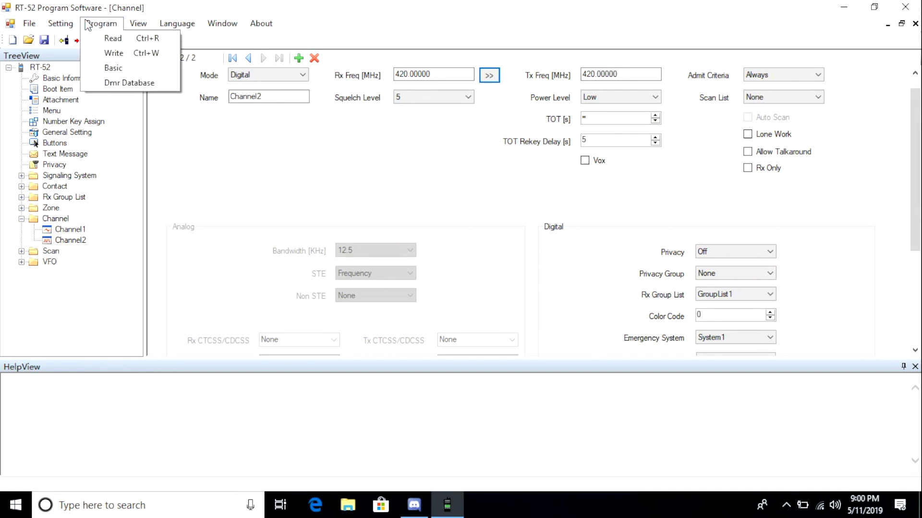
left_click(116, 53)
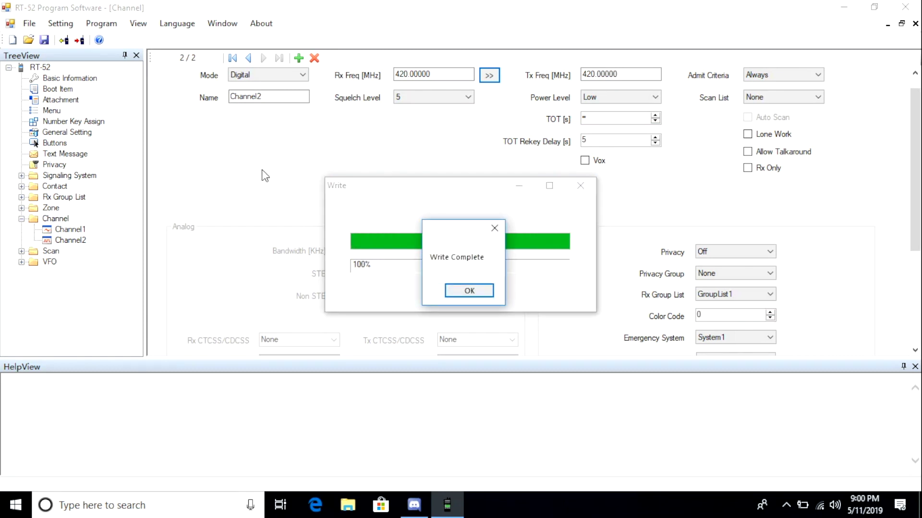
left_click(457, 294)
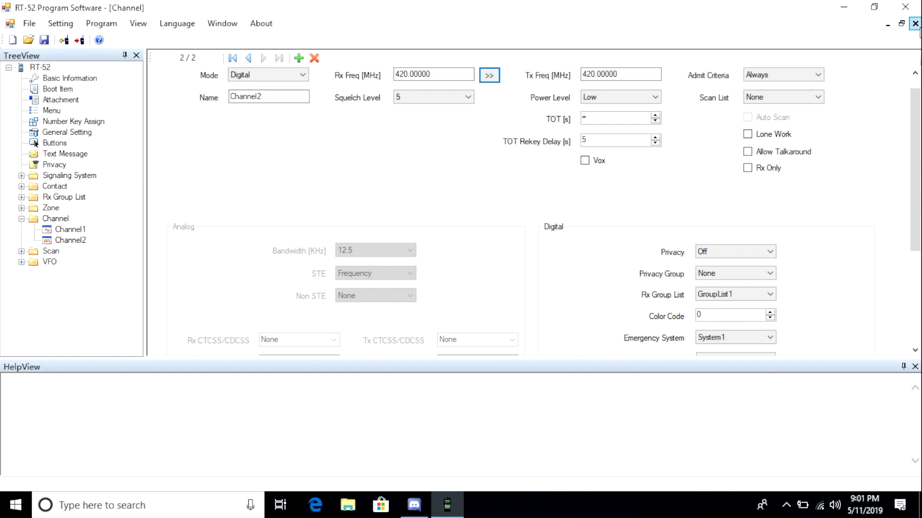
Step: Close the Channel2 form to return to the channels table
left_click(916, 24)
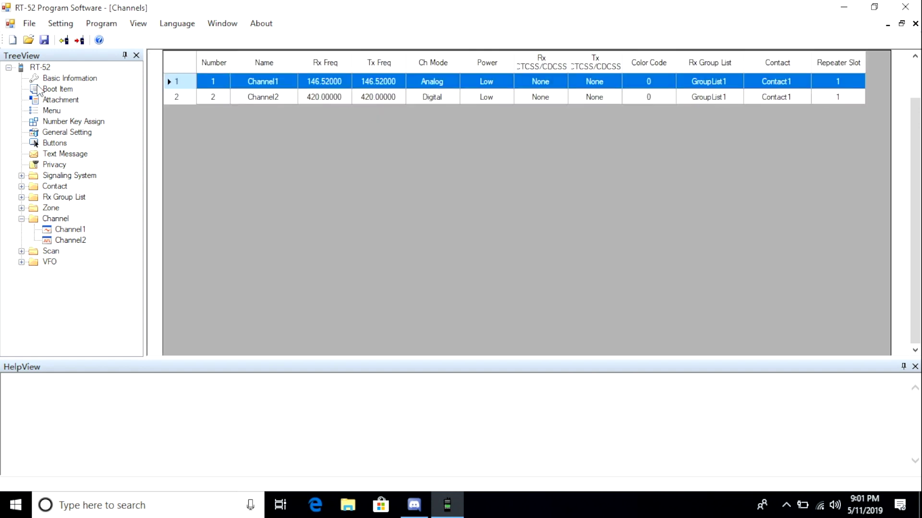